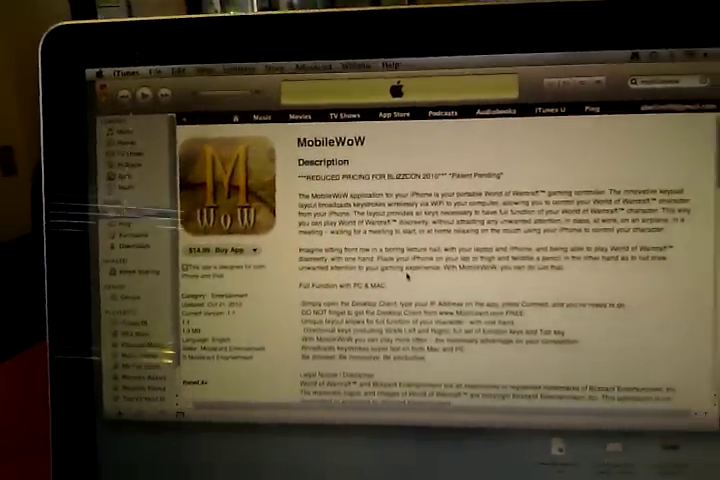
pyautogui.scroll(-1, 412, 275)
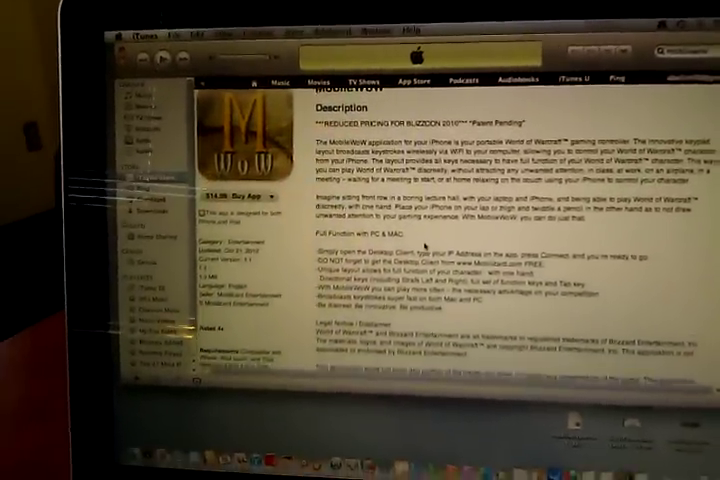
pyautogui.scroll(-2, 440, 243)
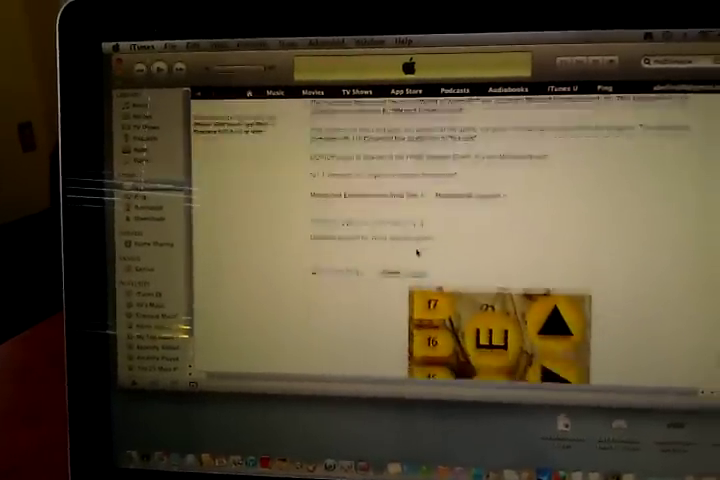
pyautogui.scroll(-1, 440, 243)
pyautogui.scroll(-4, 344, 287)
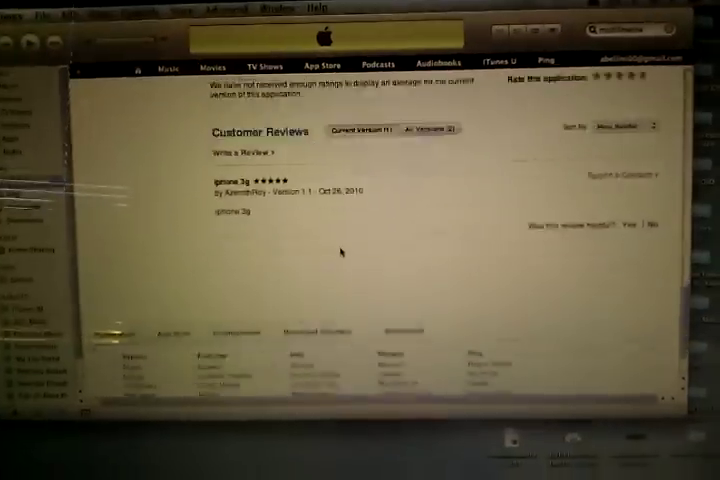